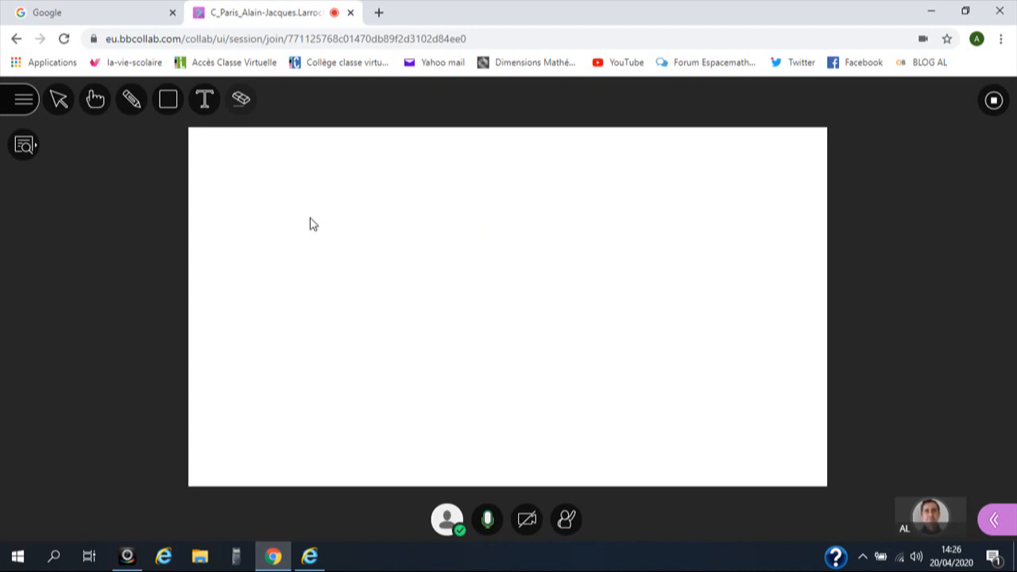
Handwrite the function f(x) = (2x+1)/(3x+5) in blue near the whiteboard's upper-left corner with the pencil
click(131, 99)
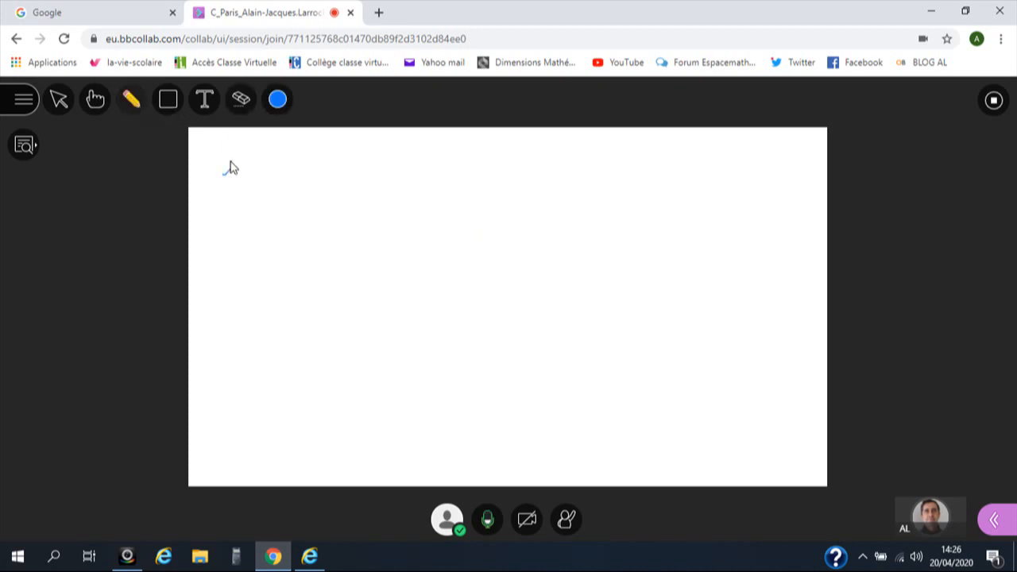
mouse_move(228, 166)
mouse_down()
mouse_move(218, 196)
mouse_move(232, 161)
mouse_move(237, 187)
mouse_move(323, 162)
mouse_move(331, 177)
mouse_move(346, 167)
mouse_up()
mouse_move(342, 162)
mouse_down()
mouse_move(341, 175)
mouse_move(355, 168)
mouse_move(359, 181)
mouse_move(308, 211)
mouse_up()
drag(320, 203, 356, 202)
mouse_move(349, 196)
mouse_down()
mouse_move(349, 209)
mouse_move(375, 194)
mouse_move(366, 213)
mouse_up()
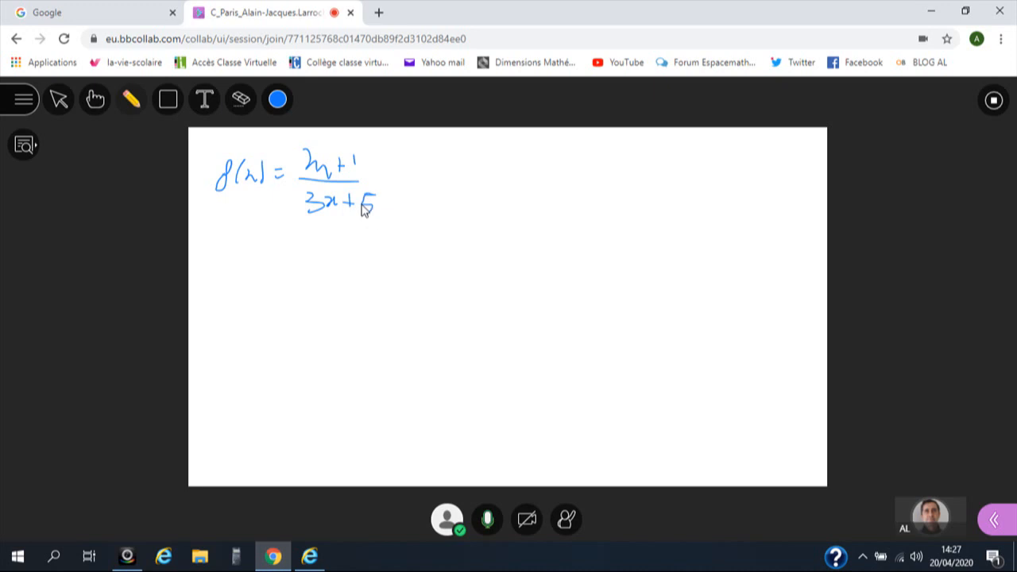
Add the text "f(x)=3x+1" to the upper right part of the whiteboard
click(207, 100)
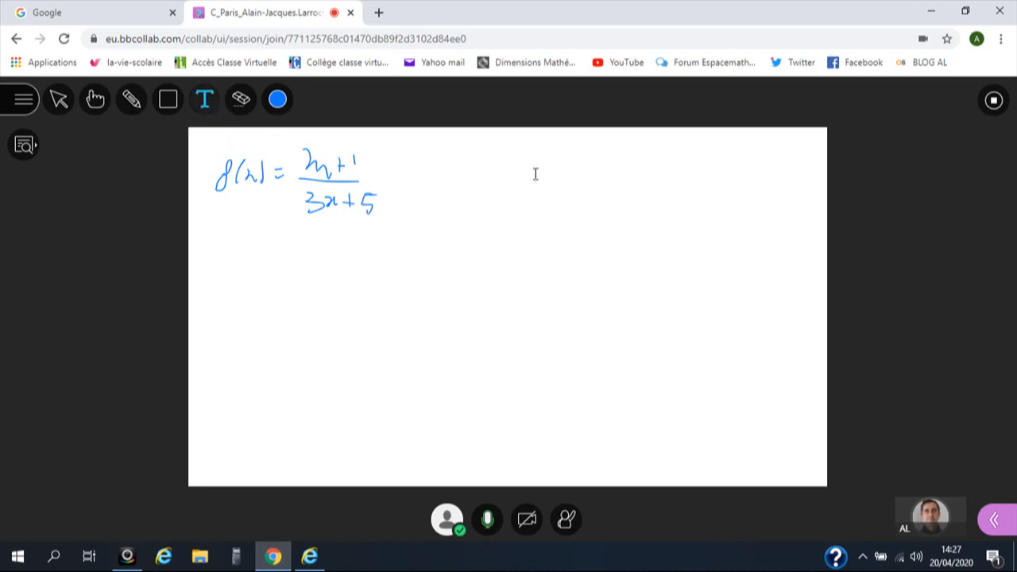
click(534, 168)
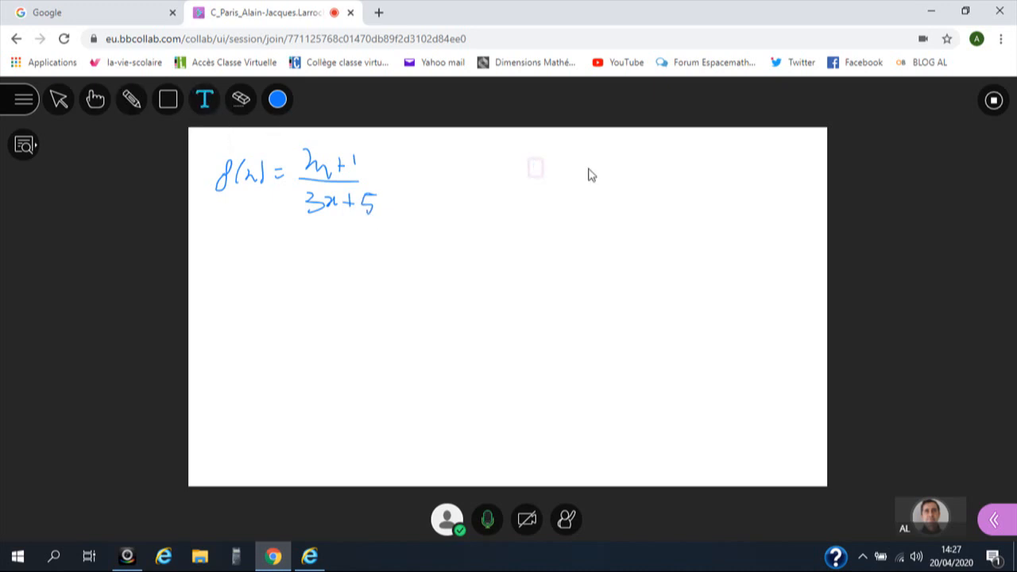
text(f(x)=3x+1)
click(403, 242)
Draw a wide rectangle below the typed formula and a circle just beneath the rectangle
click(169, 105)
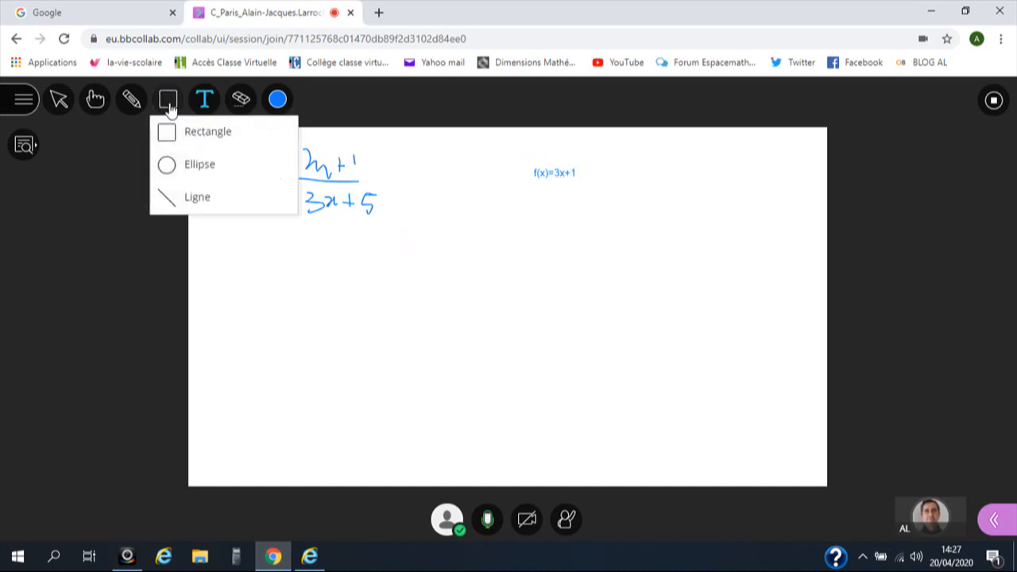
click(167, 134)
drag(488, 218, 692, 264)
click(168, 99)
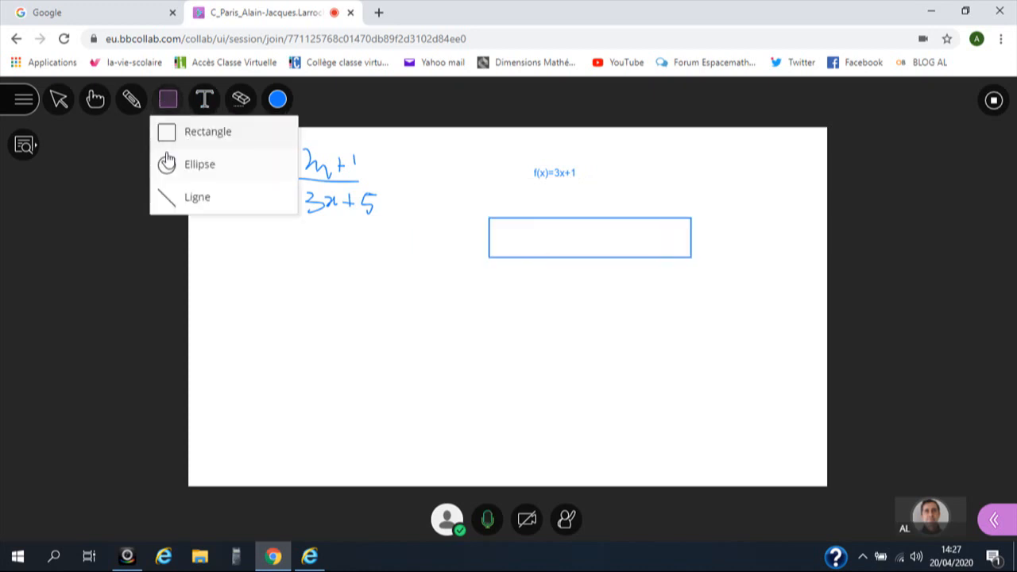
drag(597, 311, 640, 336)
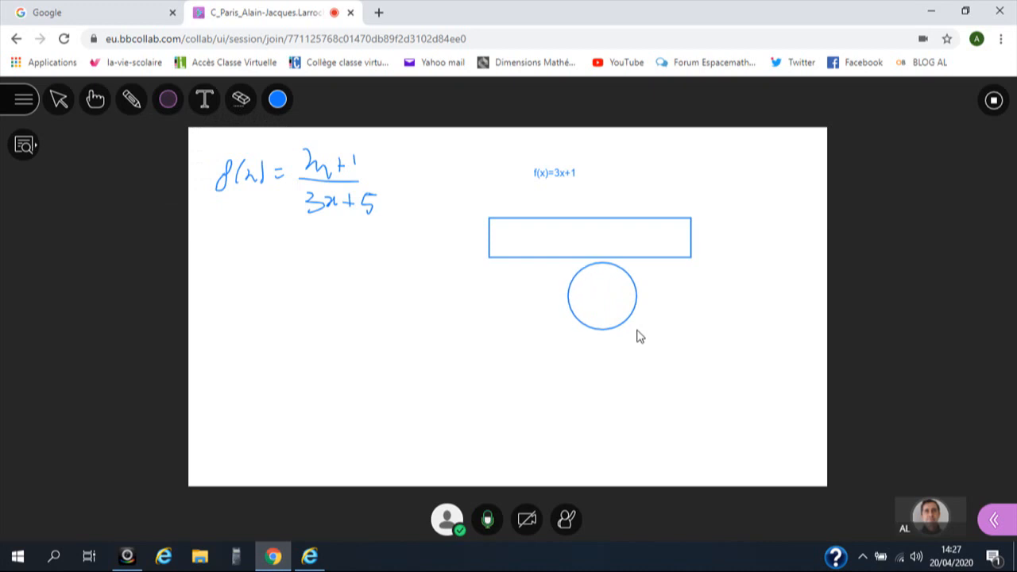
Build a three-row table grid across the lower whiteboard from four horizontal and three vertical straight lines, with a narrow first column
click(168, 105)
click(178, 197)
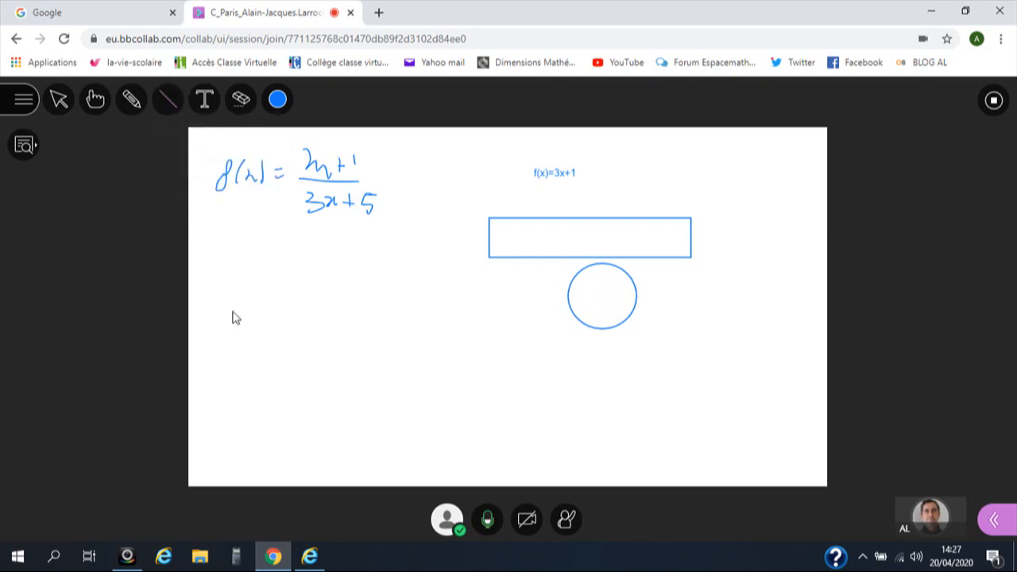
drag(257, 366, 711, 366)
drag(258, 396, 706, 392)
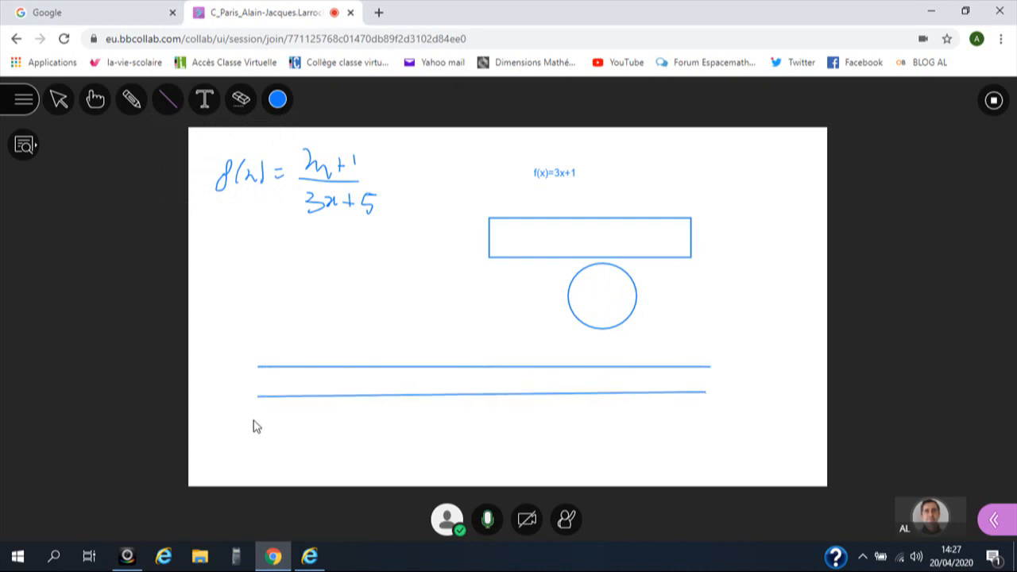
drag(254, 419, 709, 419)
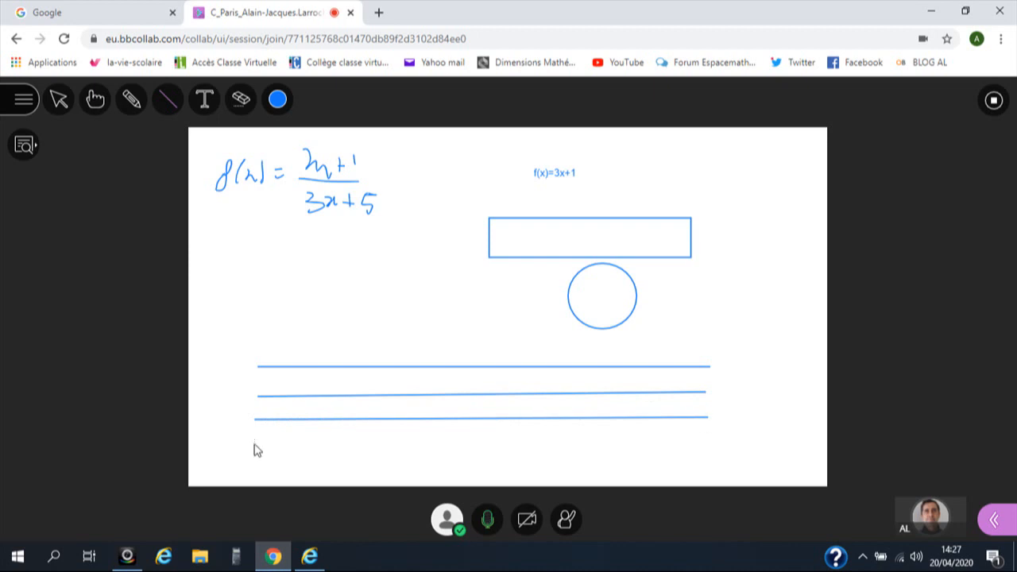
mouse_move(254, 443)
mouse_down()
mouse_move(705, 458)
mouse_move(719, 449)
mouse_up()
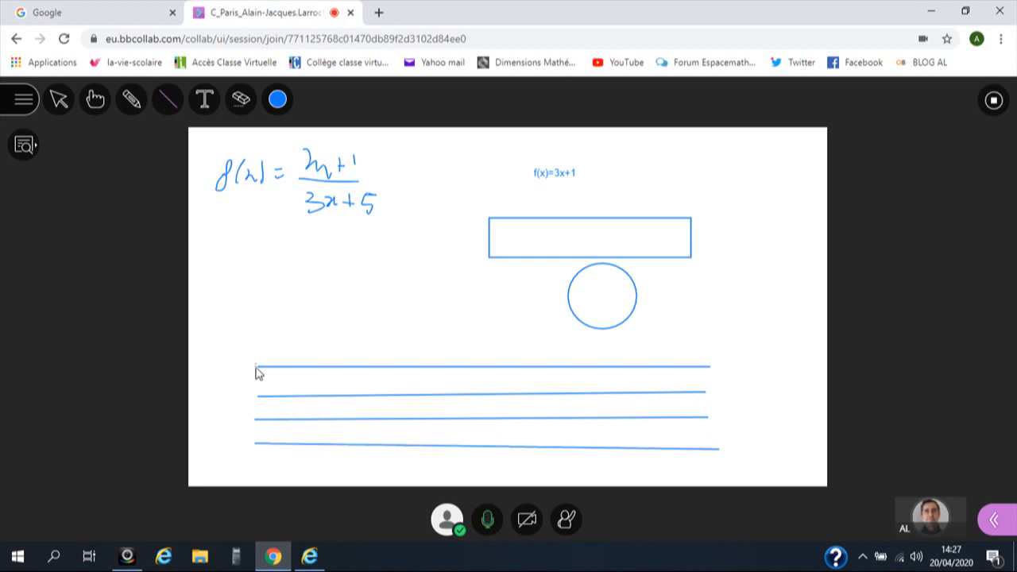
drag(259, 368, 258, 443)
drag(294, 370, 293, 445)
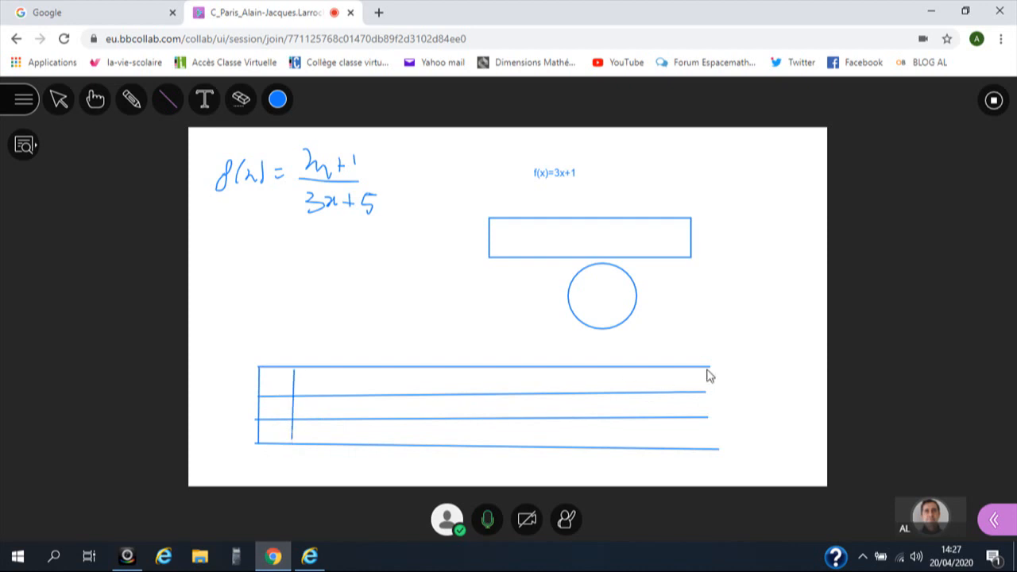
drag(706, 368, 709, 458)
Label the three rows in the table's first column x, f'(x) and f(x)
click(204, 104)
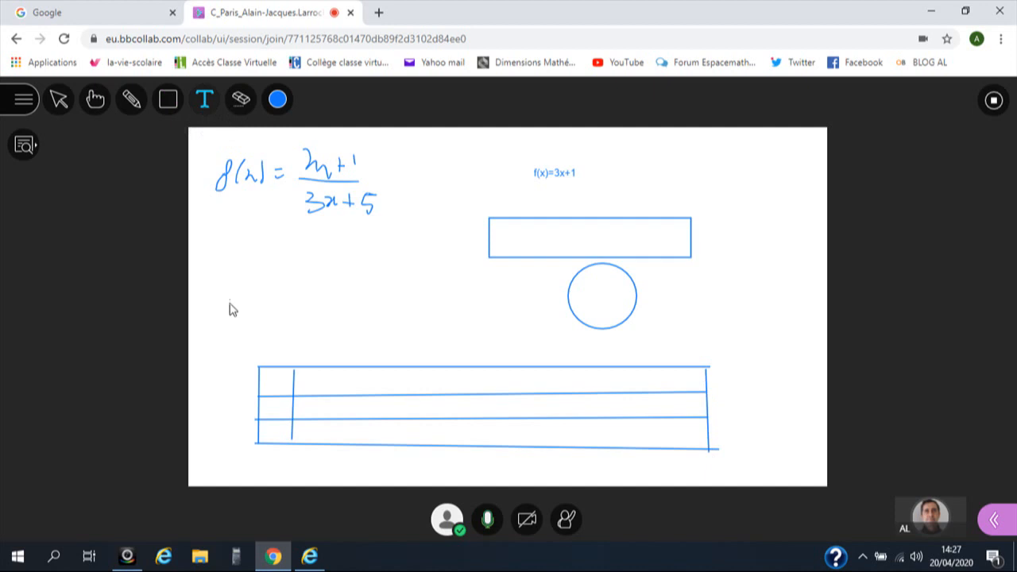
click(277, 384)
text(x)
click(275, 407)
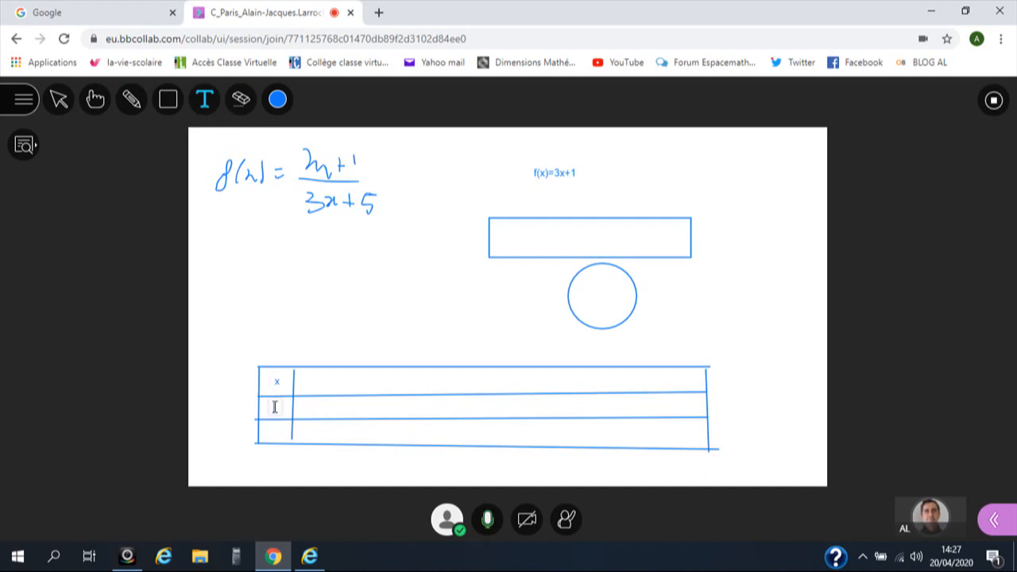
text(f(x))
click(277, 432)
text(f(x))
click(395, 258)
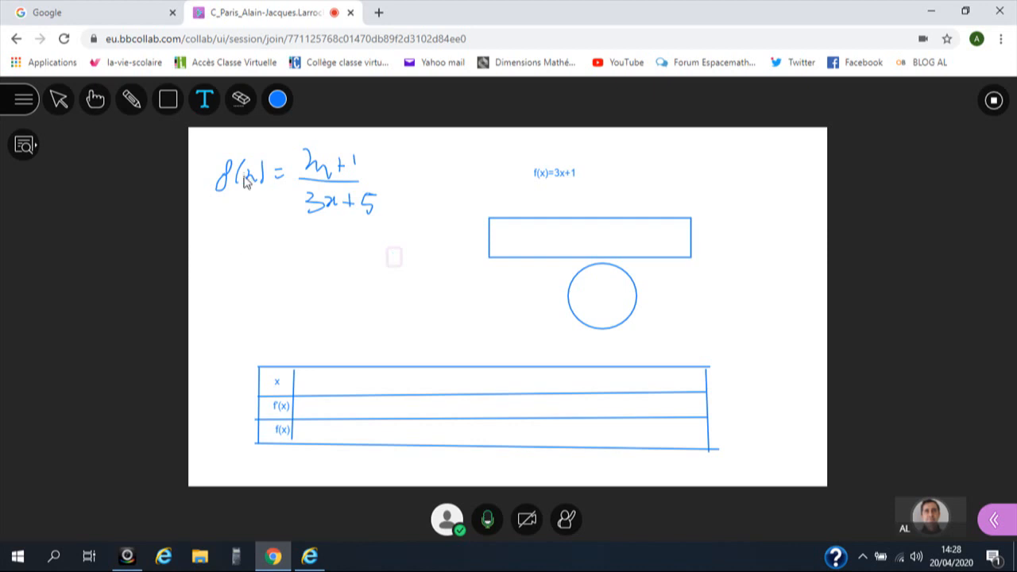
Clear the whole whiteboard and draw a blue vertical line from top to bottom, slightly right of centre
click(241, 98)
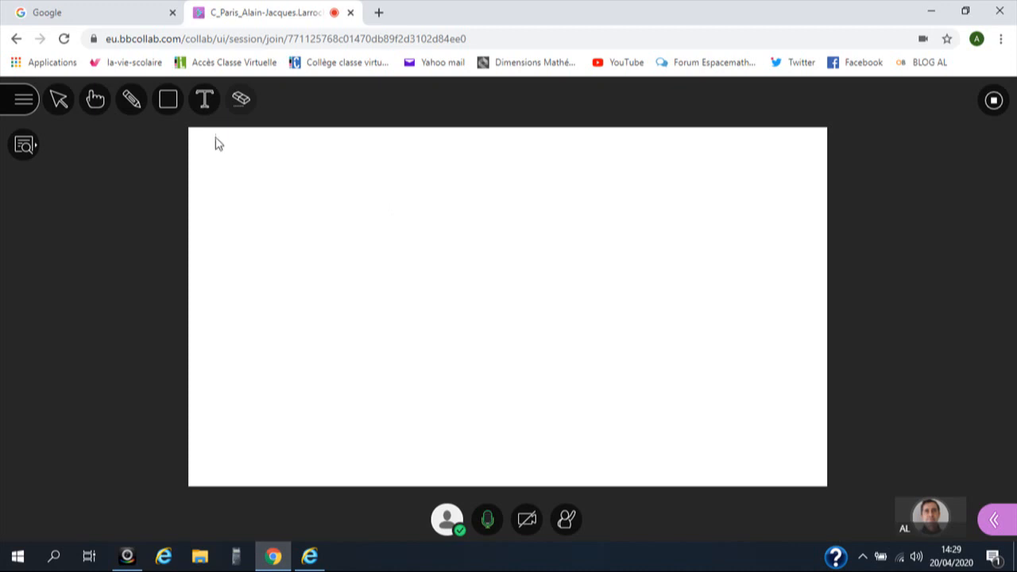
mouse_move(164, 106)
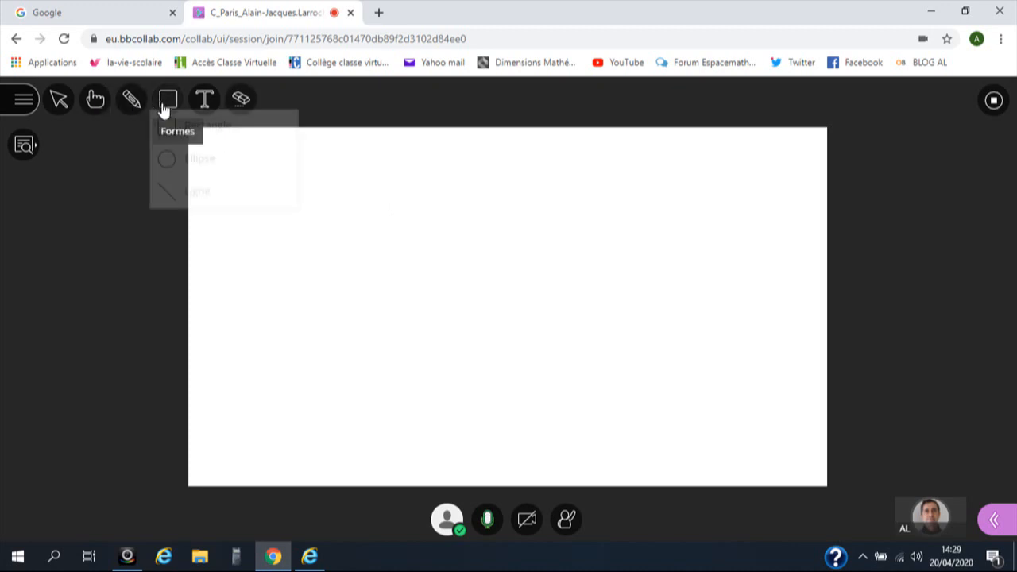
click(291, 204)
mouse_move(565, 135)
mouse_down()
mouse_move(574, 395)
mouse_move(566, 488)
mouse_move(574, 488)
mouse_up()
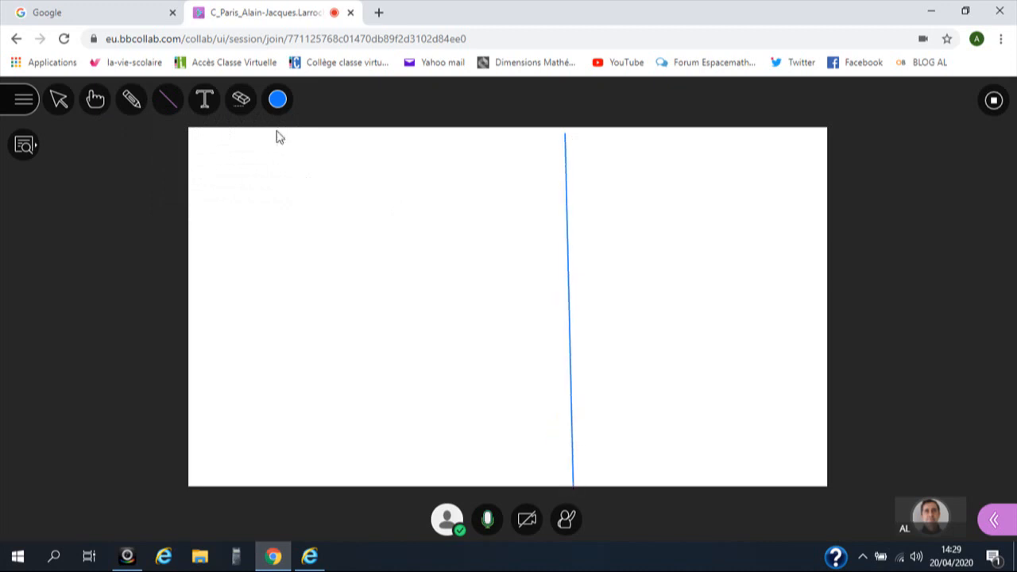
Switch the drawing colour to red and handwrite "Bonjour" to the right of the vertical line with the pencil
click(278, 101)
click(272, 154)
drag(616, 168, 625, 167)
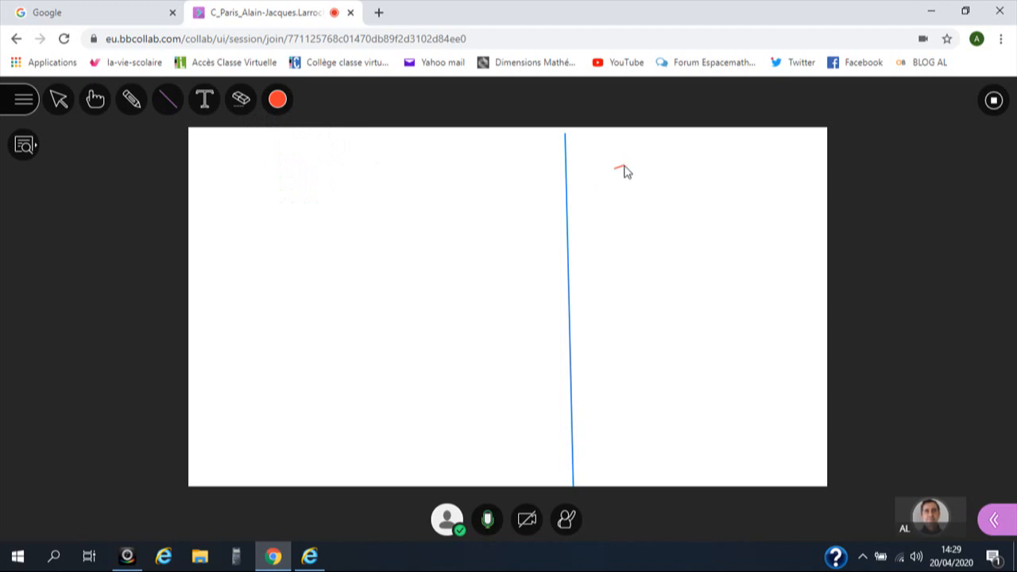
click(131, 99)
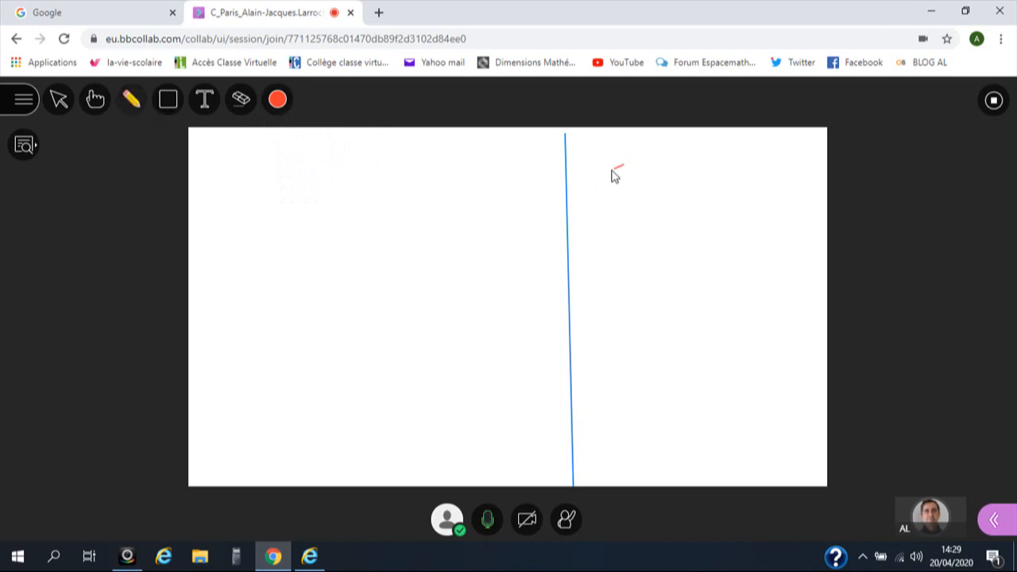
mouse_move(611, 168)
mouse_down()
mouse_move(608, 202)
mouse_move(614, 187)
mouse_move(609, 201)
mouse_move(656, 189)
mouse_move(672, 204)
mouse_move(698, 183)
mouse_up()
click(697, 169)
drag(712, 185, 745, 182)
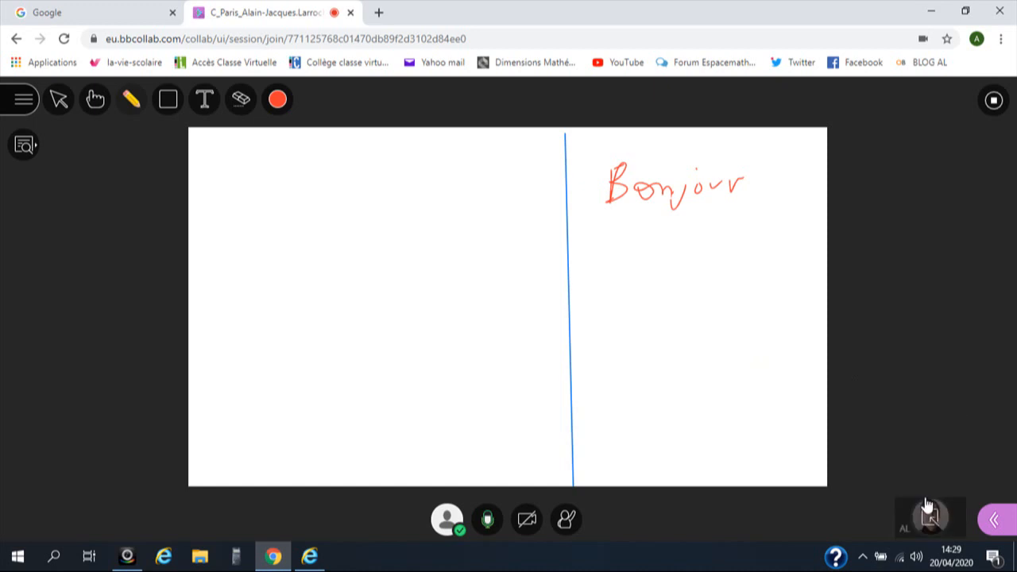
Open the personal settings and expand the notification settings to review the available alerts
click(995, 521)
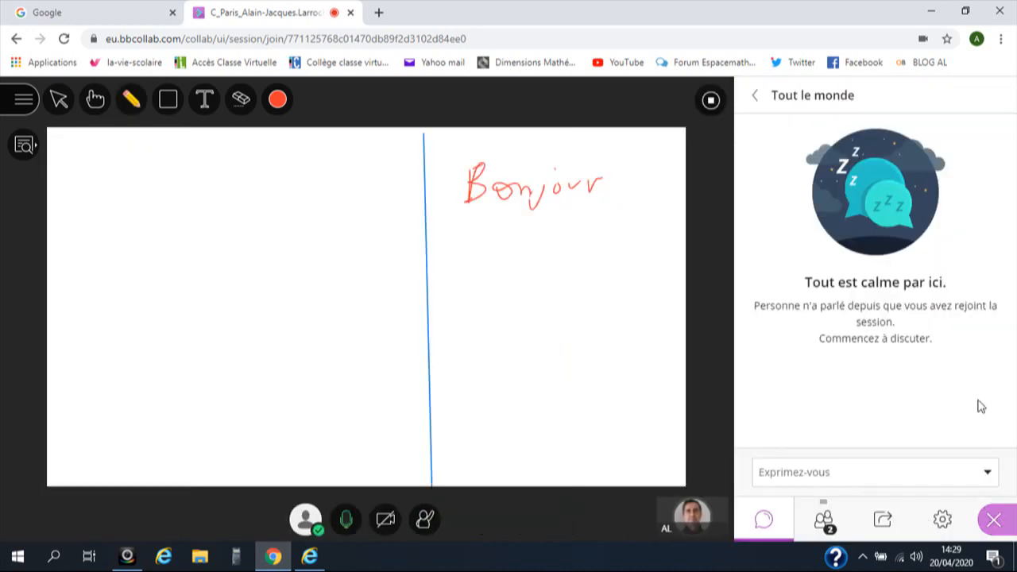
click(942, 518)
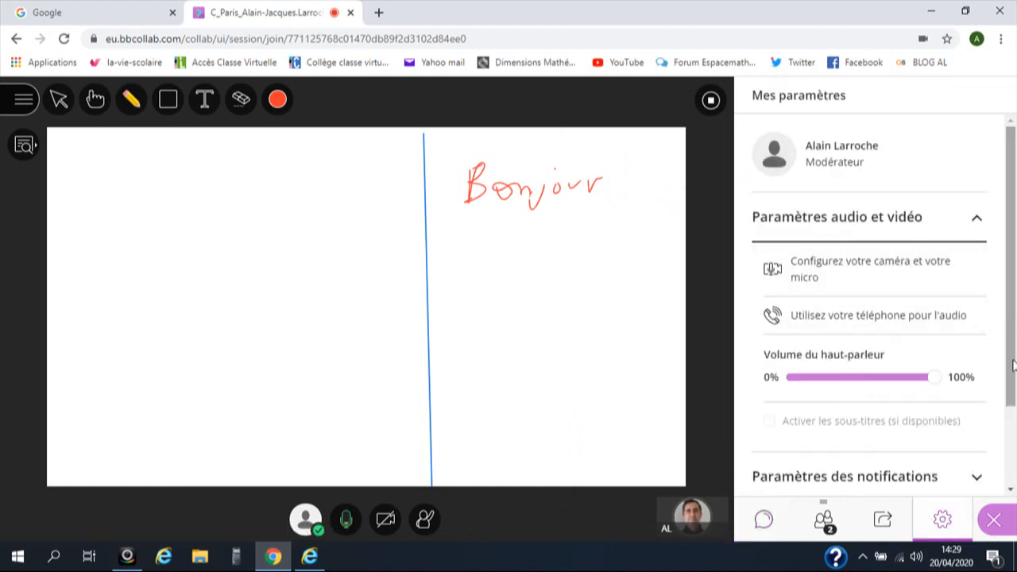
scroll(994, 366, down, 2)
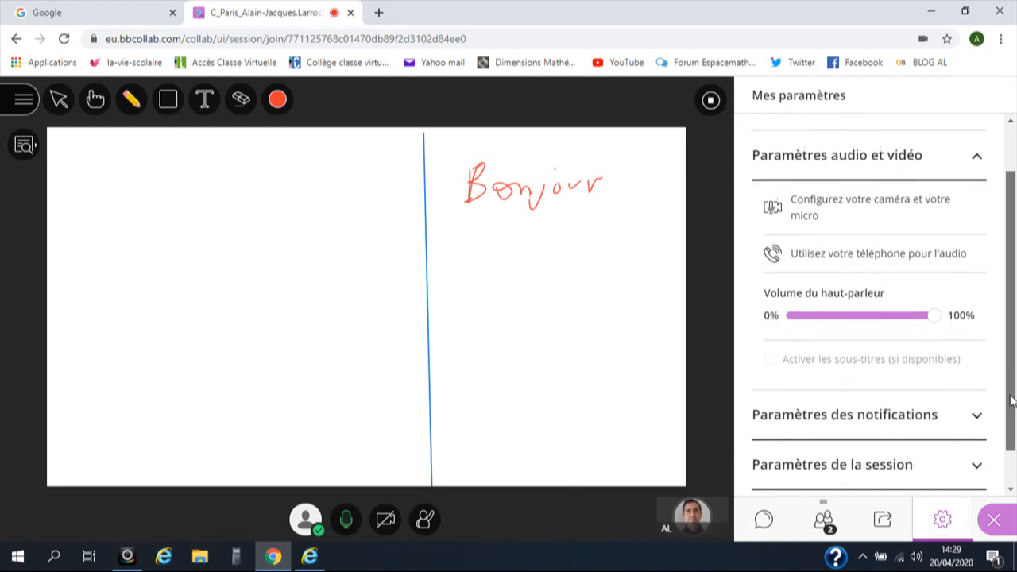
click(971, 383)
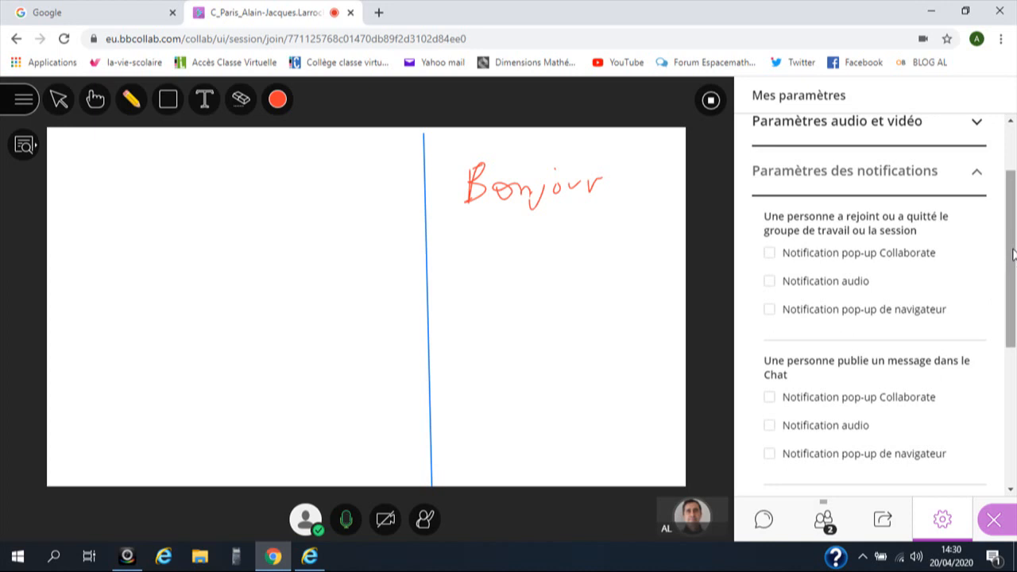
In the session settings, turn off "Publier des messages dans le chat" for participants and turn it back on
drag(1013, 255, 990, 389)
click(974, 425)
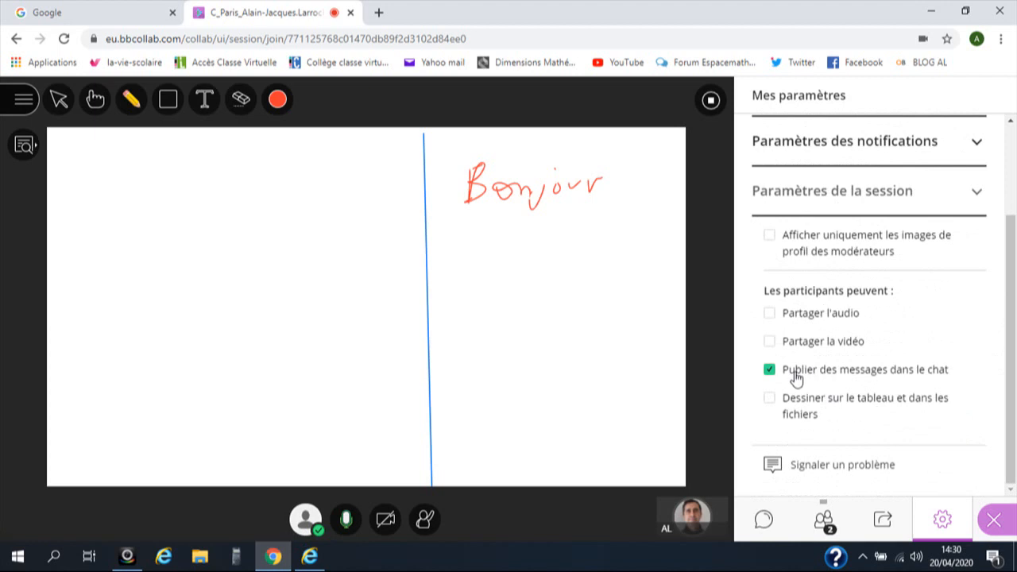
click(770, 371)
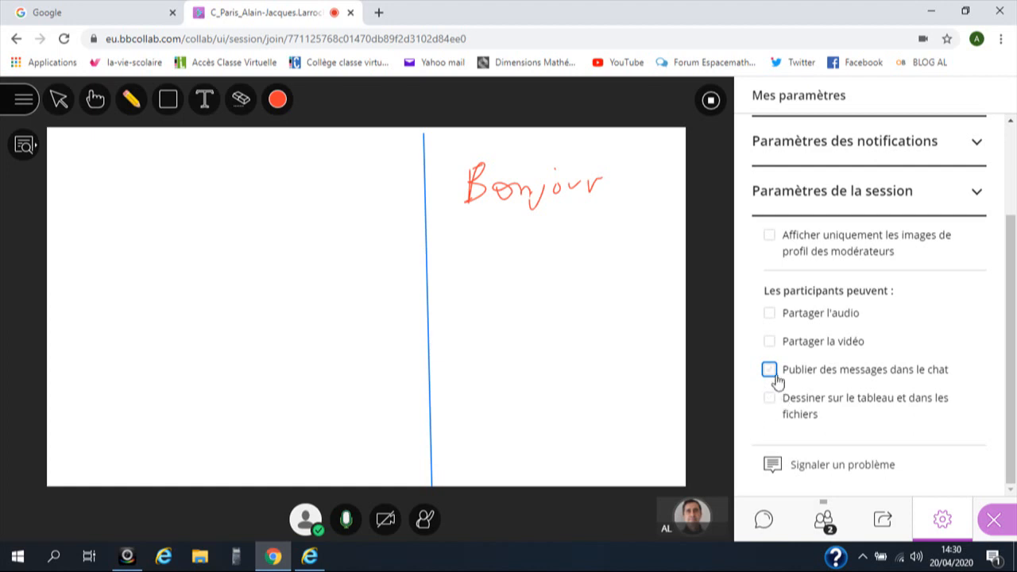
click(770, 370)
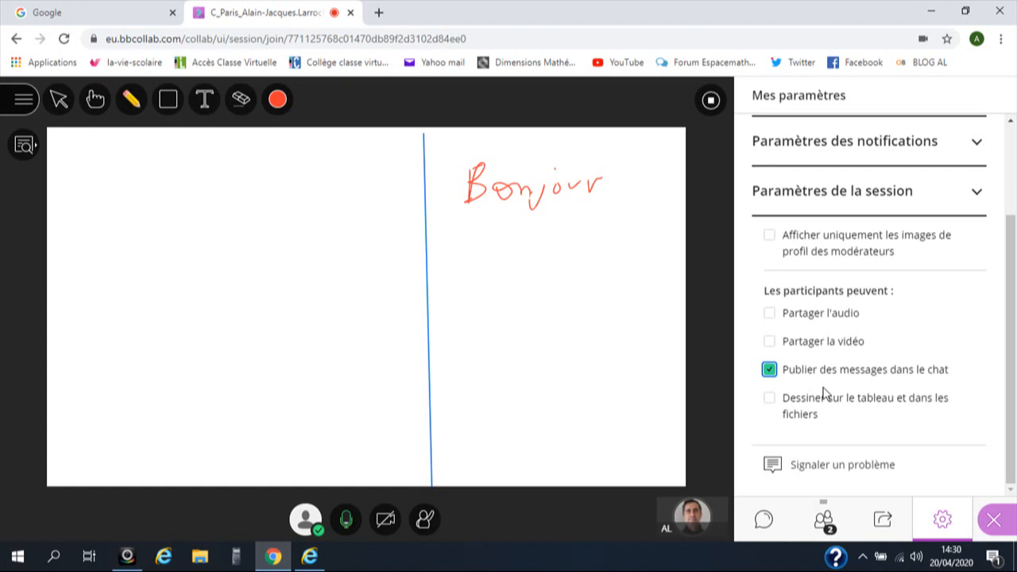
In the attendee list, demote the presenter to participant, and give that attendee the presenter role again
click(828, 523)
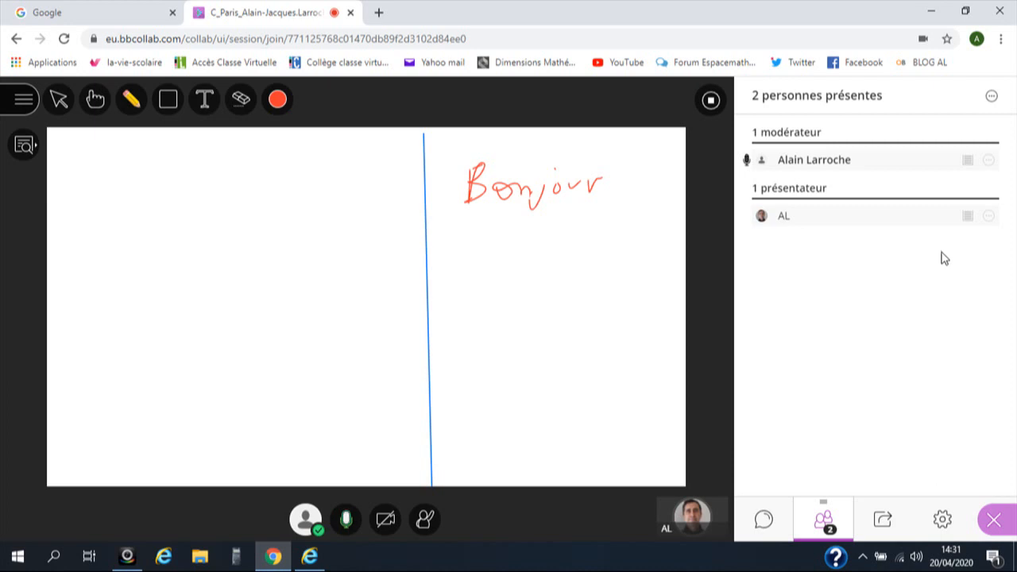
click(990, 216)
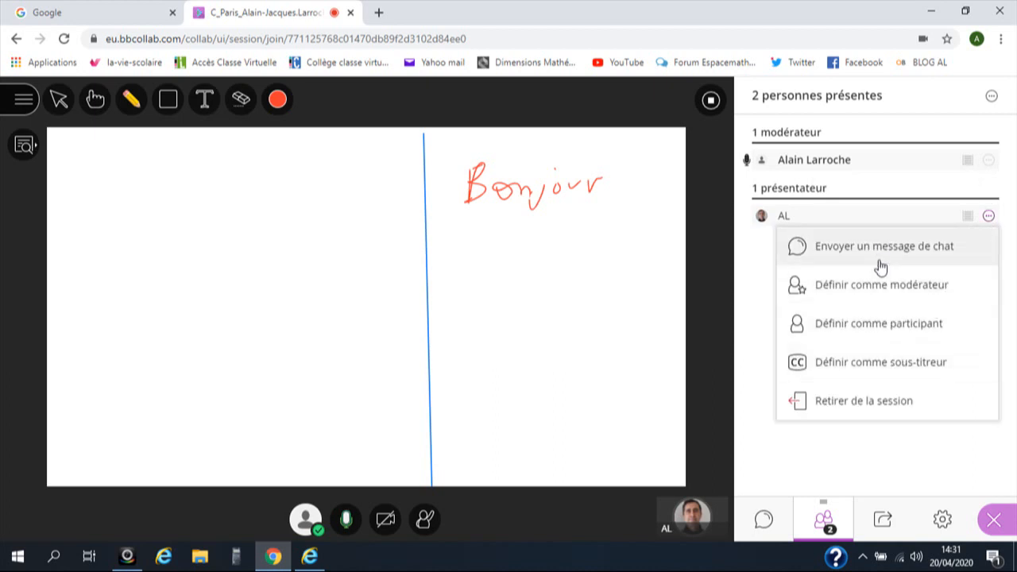
click(867, 324)
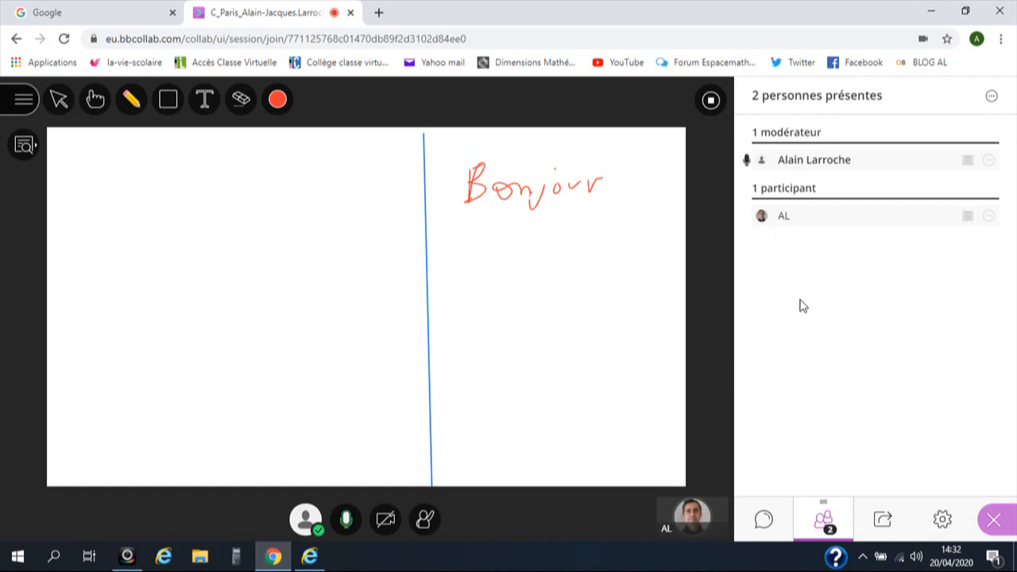
click(989, 217)
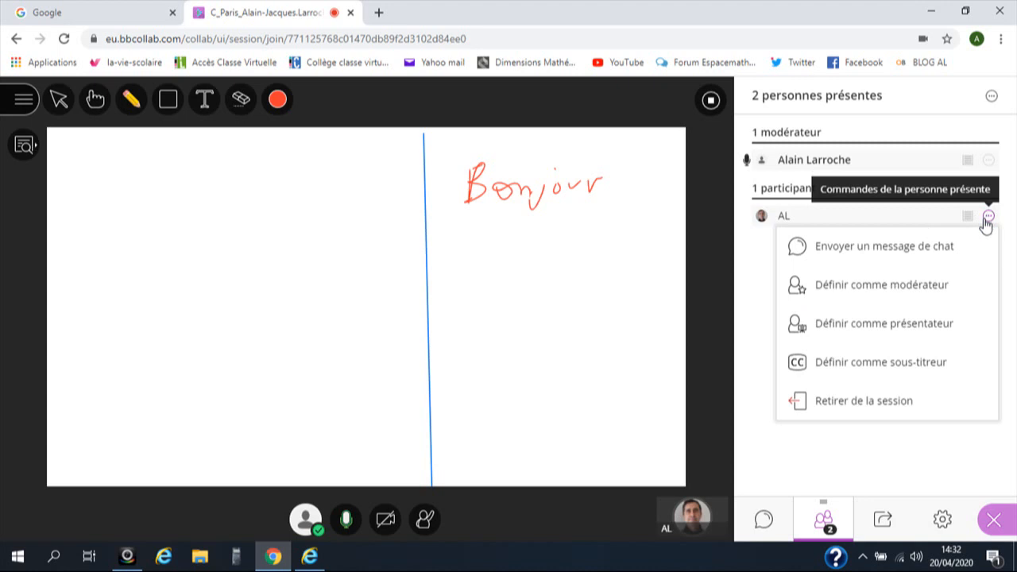
click(910, 333)
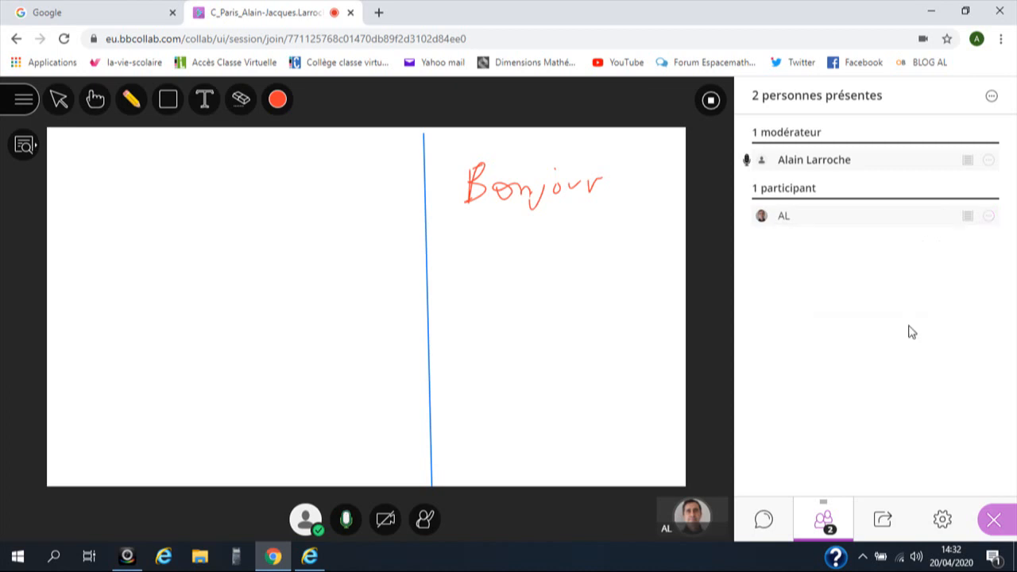